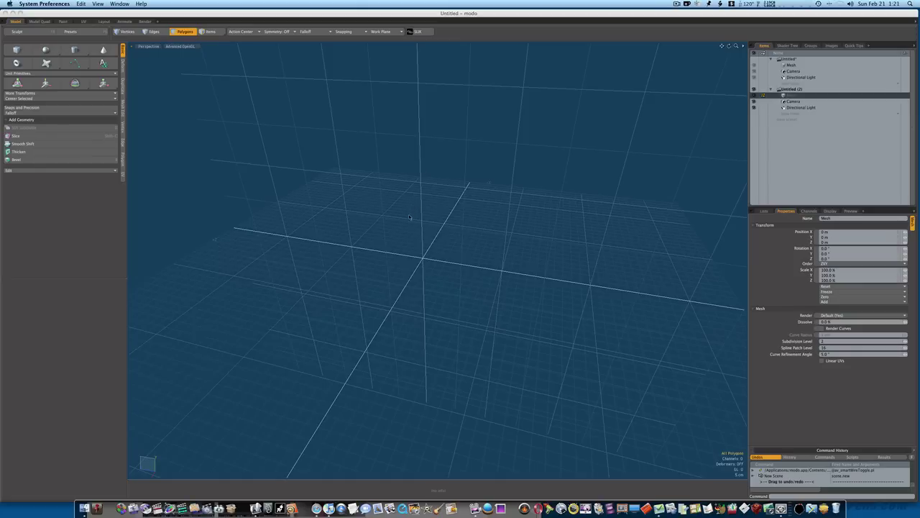
Create a sphere at the origin with a 50 cm radius, using the Tessellation sphere mode
left_click(409, 217)
left_click_drag(409, 211, 376, 194, "alt")
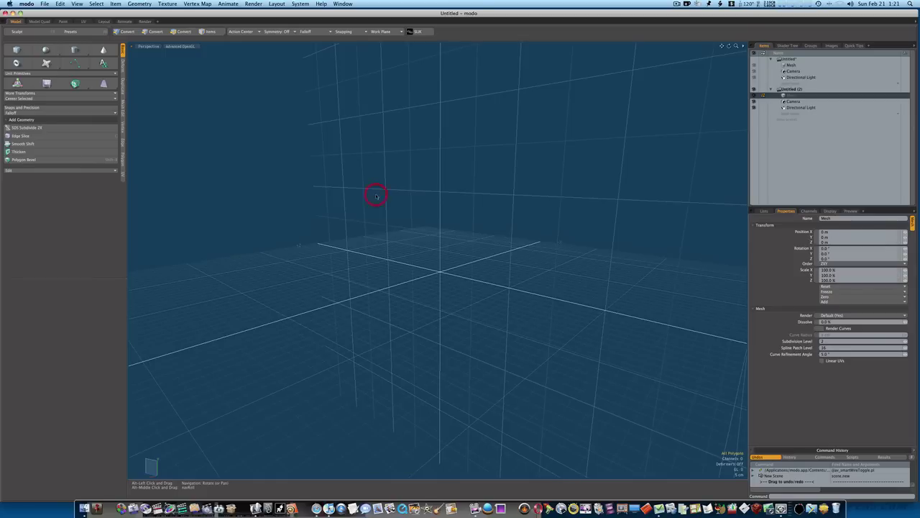
key("3")
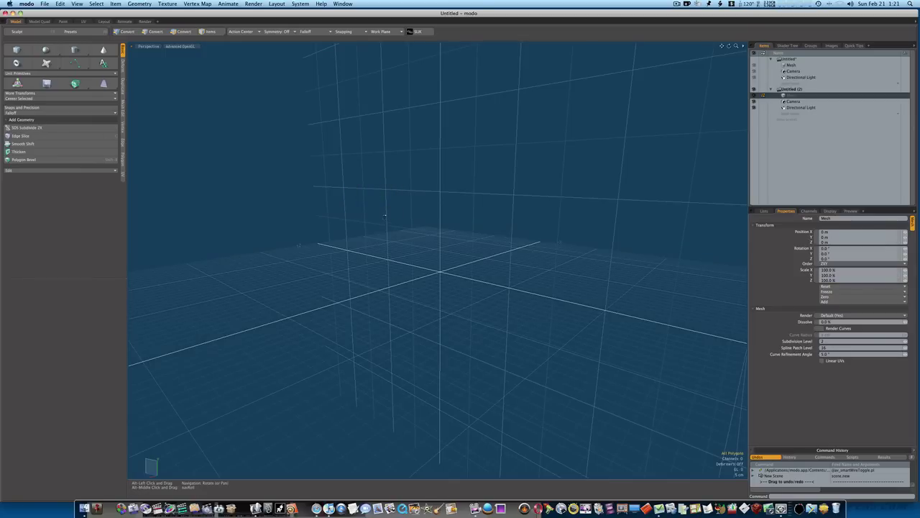
left_click_drag(385, 218, 431, 216, "alt")
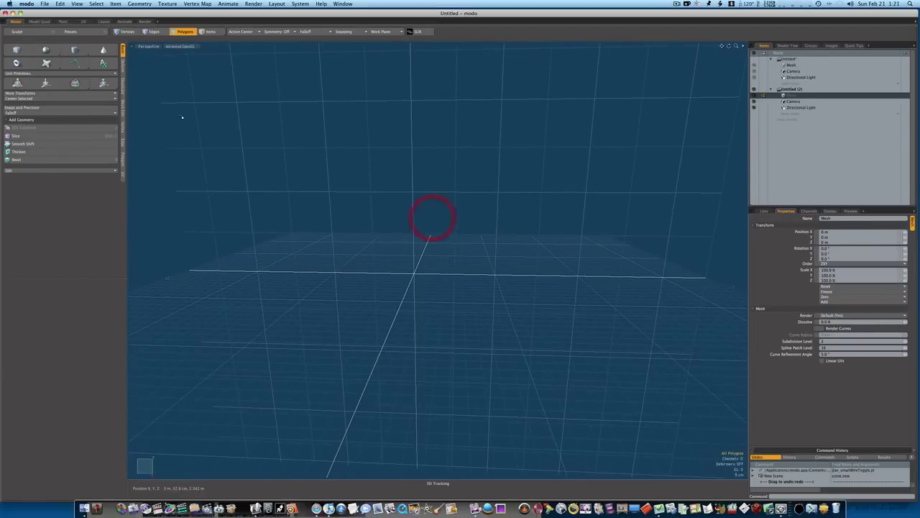
left_click(51, 52)
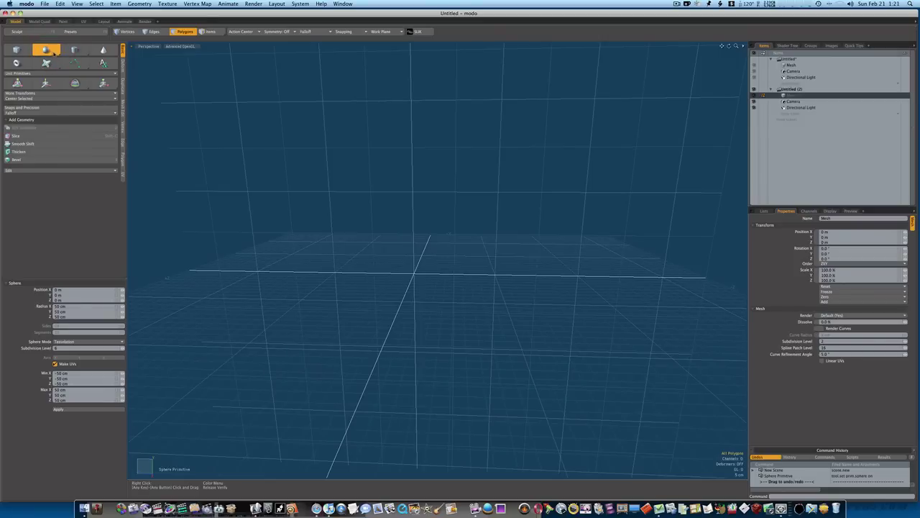
left_click(72, 342)
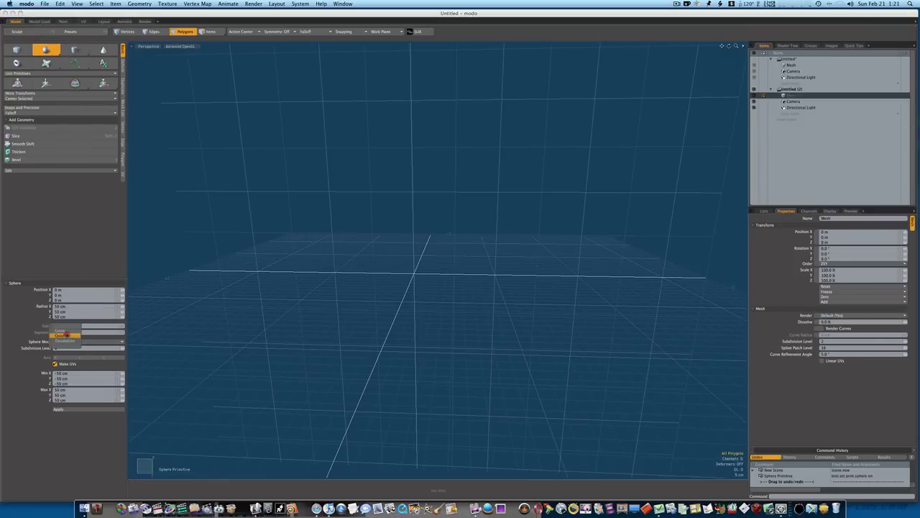
left_click(64, 330)
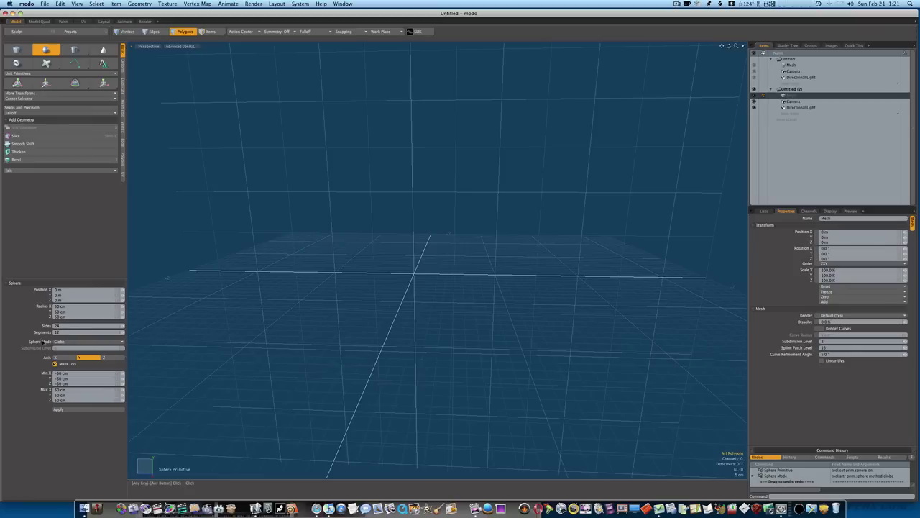
left_click(56, 342)
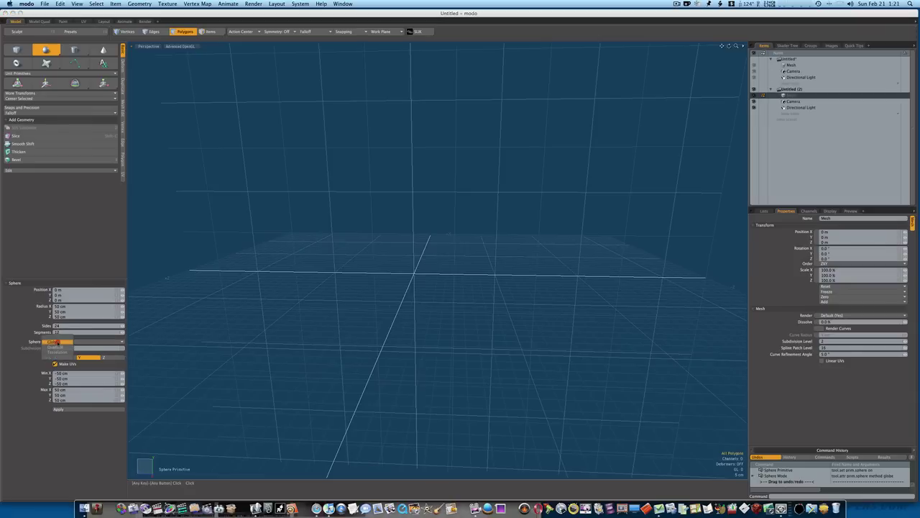
left_click(57, 352)
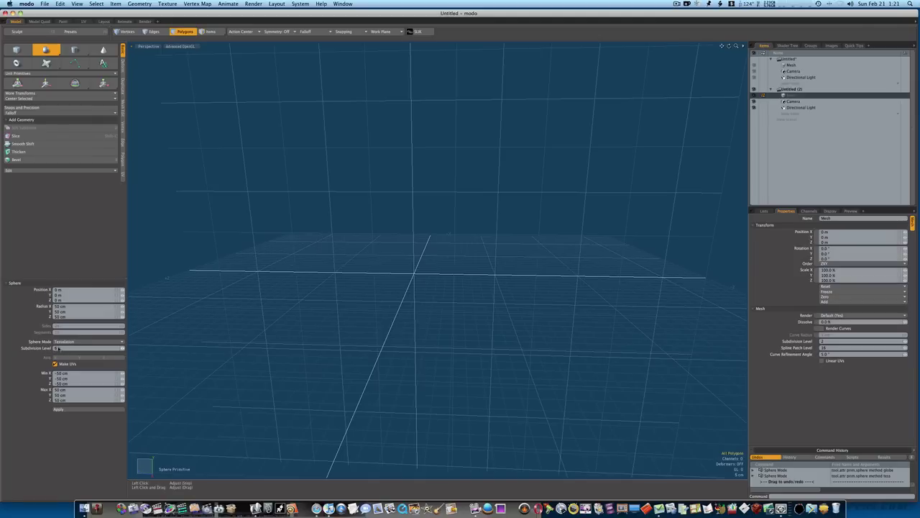
left_click(58, 409)
Display the wireframe overlay on the sphere
key("ctrl+2")
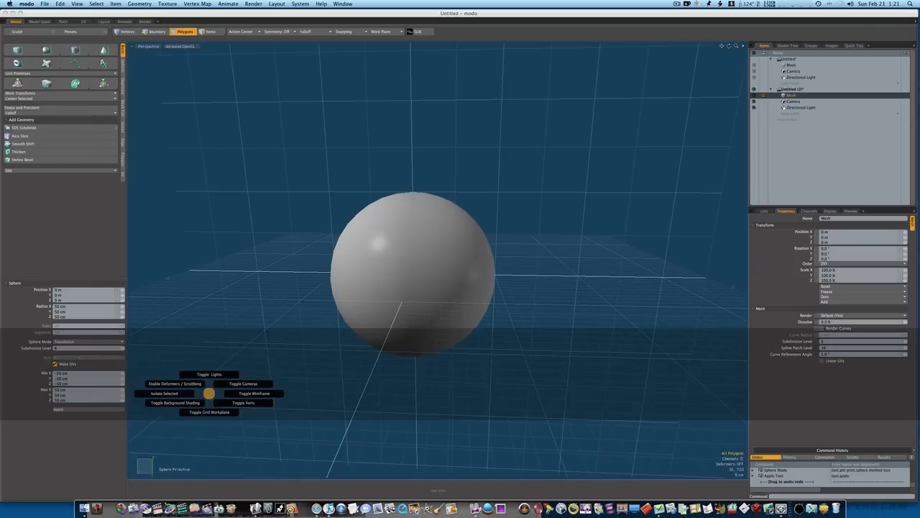
left_click(233, 394)
left_click_drag(374, 302, 409, 297, "alt")
Drop the sphere tool and select all of the sphere's vertices in vertex mode
key("space")
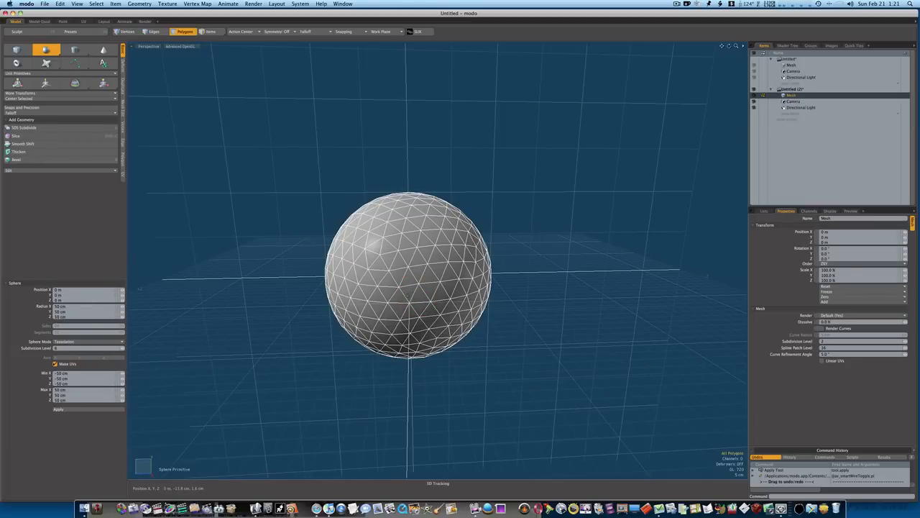
key("space")
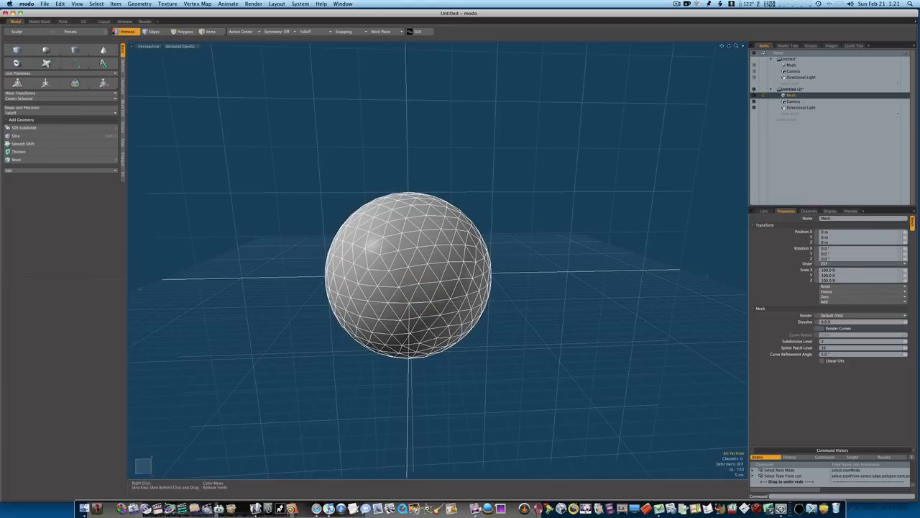
mouse_move(235, 99)
right_mouse_down()
mouse_move(463, 344)
mouse_move(562, 416)
mouse_move(666, 450)
mouse_move(592, 422)
right_mouse_up()
left_click_drag(592, 422, 528, 306, "alt")
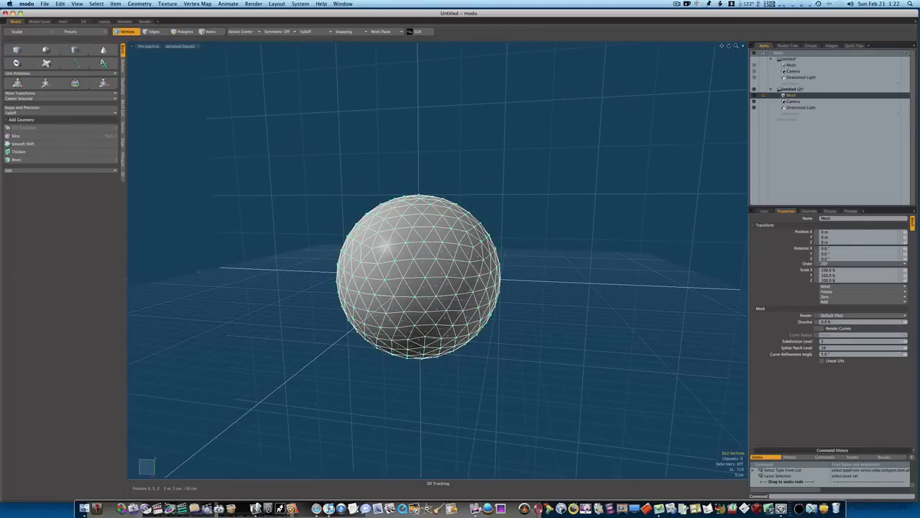
left_click_drag(429, 230, 473, 246, "ctrl+alt")
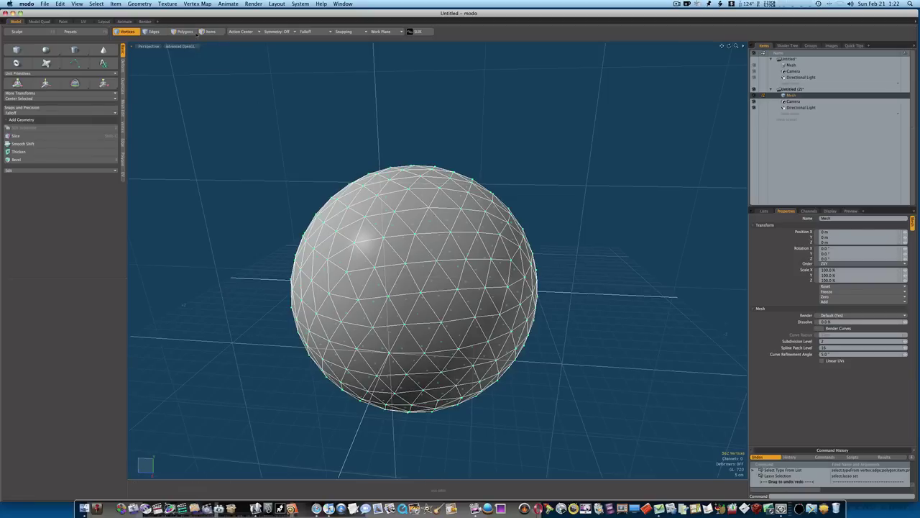
Paint-select and clear patches of polygons while switching between vertex and polygon modes to compare their separate stored selections
left_click(185, 31)
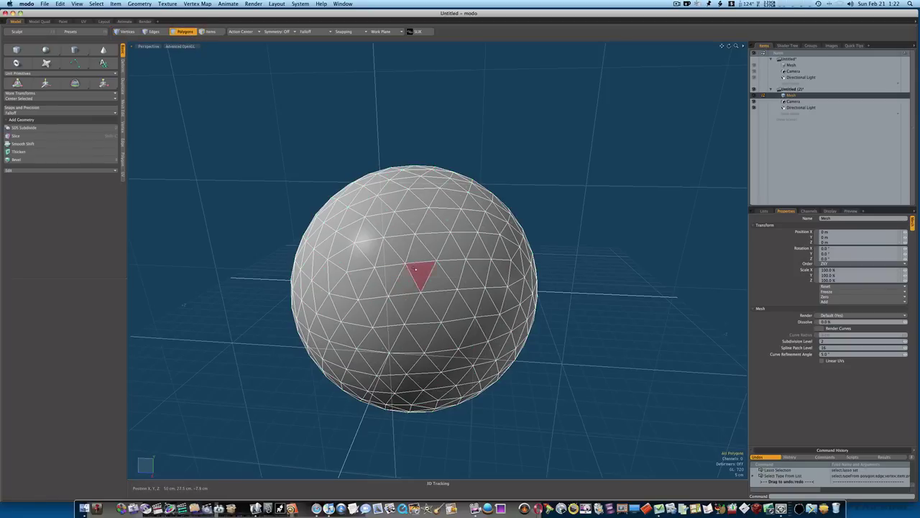
mouse_move(419, 272)
left_mouse_down()
mouse_move(372, 252)
mouse_move(380, 233)
left_mouse_up()
left_click(325, 147)
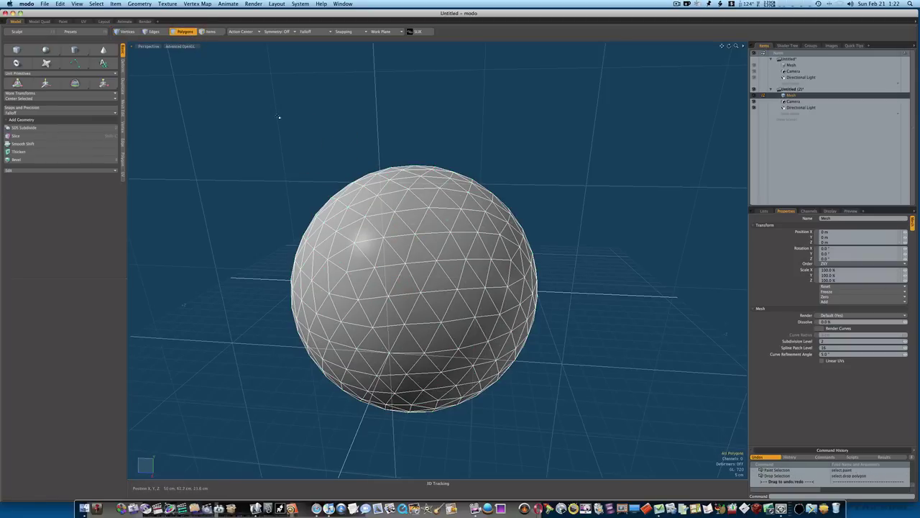
left_click(127, 31)
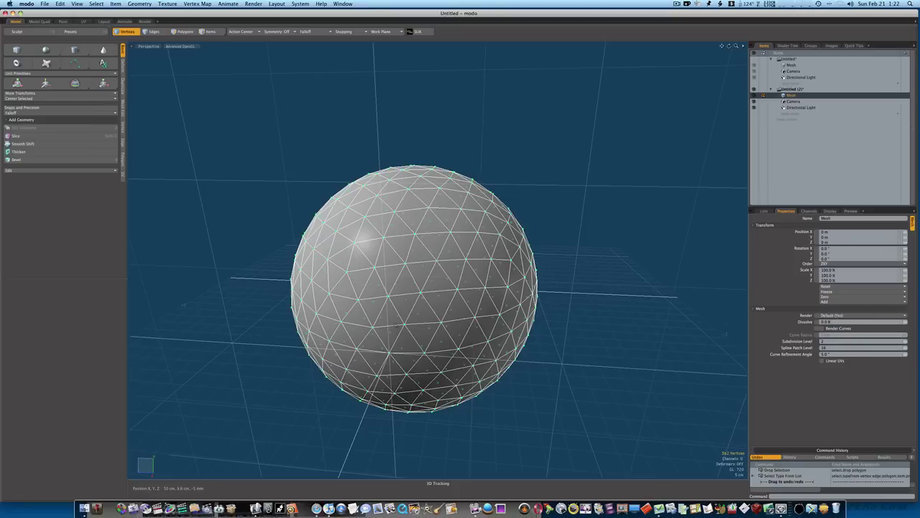
left_click(185, 31)
mouse_move(431, 243)
left_mouse_down()
mouse_move(400, 256)
mouse_move(464, 243)
left_mouse_up()
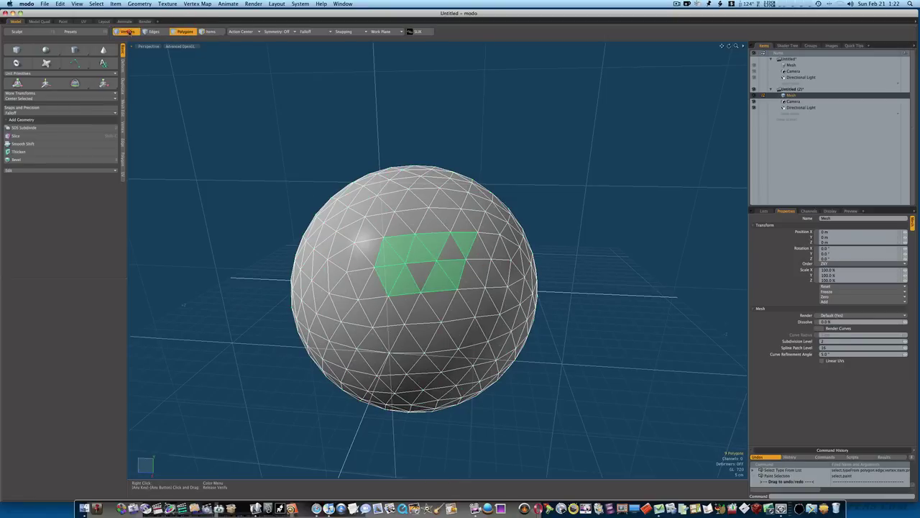
left_click(127, 32)
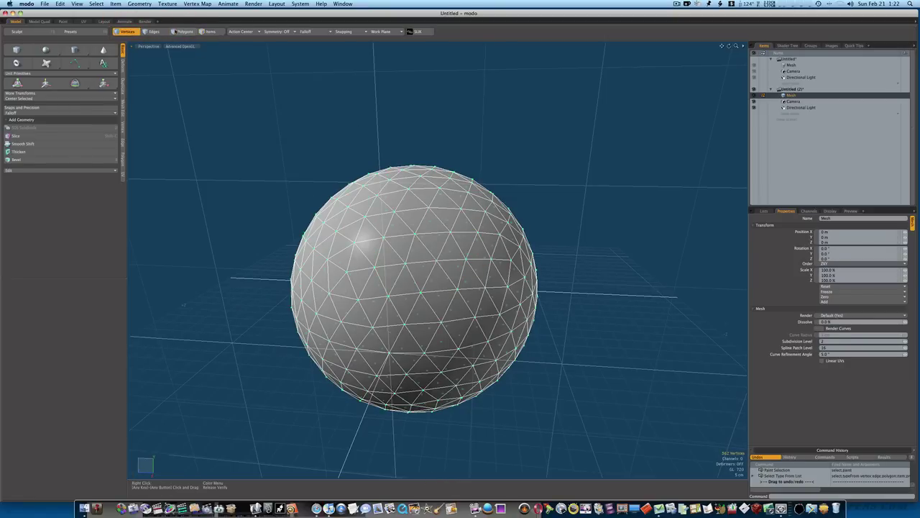
left_click(182, 32)
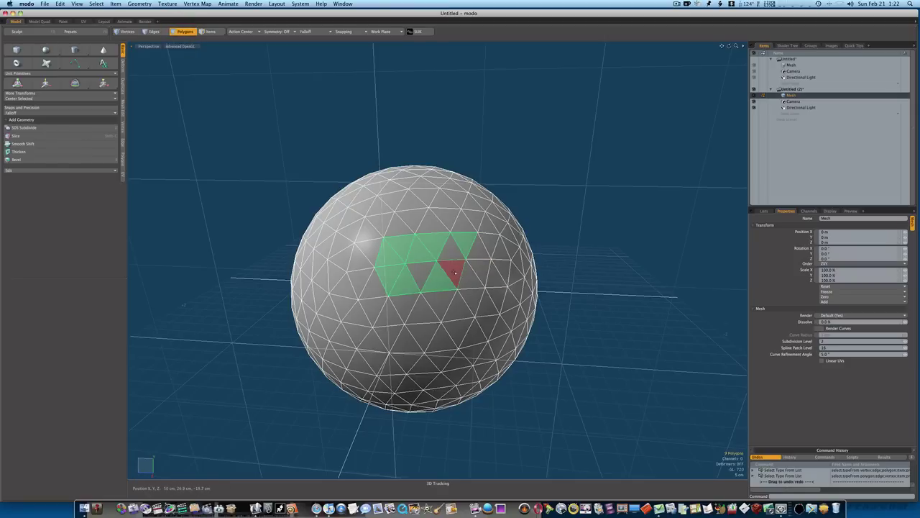
left_click(516, 166)
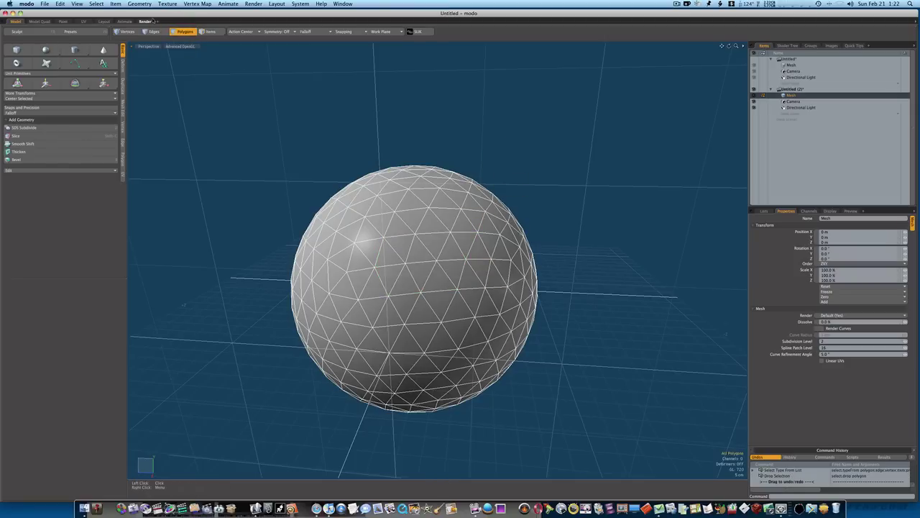
Check the stored vertex selection, return to polygon mode and subdivide the whole sphere with the SDS method
left_click(127, 31)
left_click(192, 31)
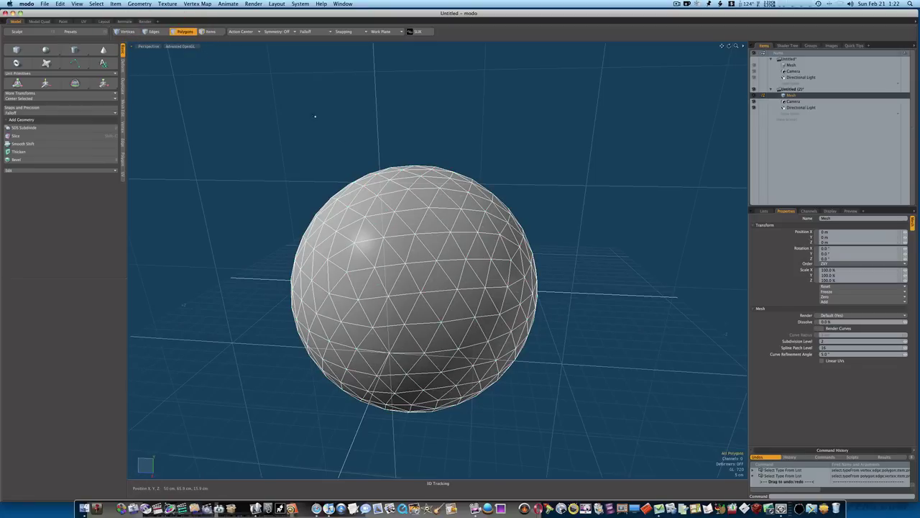
key("d")
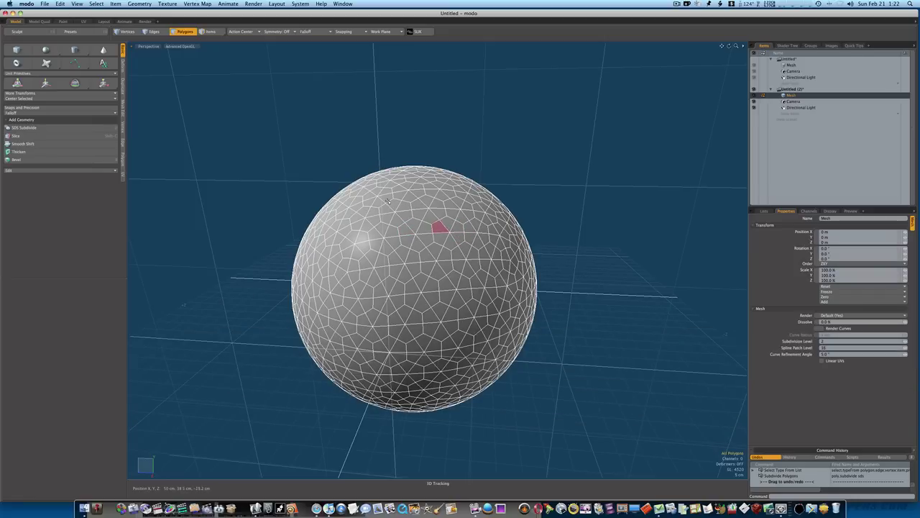
Return to the stored vertex selection and apply a Vertex Bevel with an inset of about 4.15 cm
left_click(126, 32)
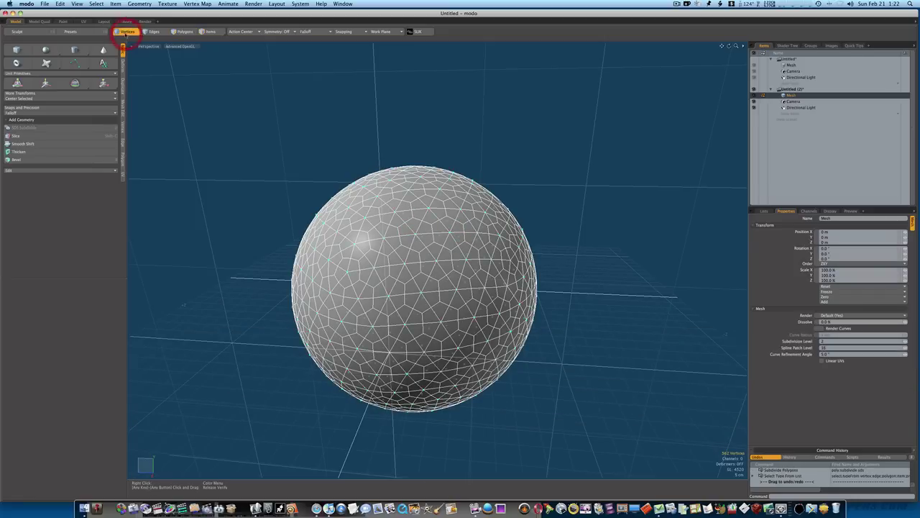
key("alt")
left_click_drag(446, 243, 426, 244, "alt")
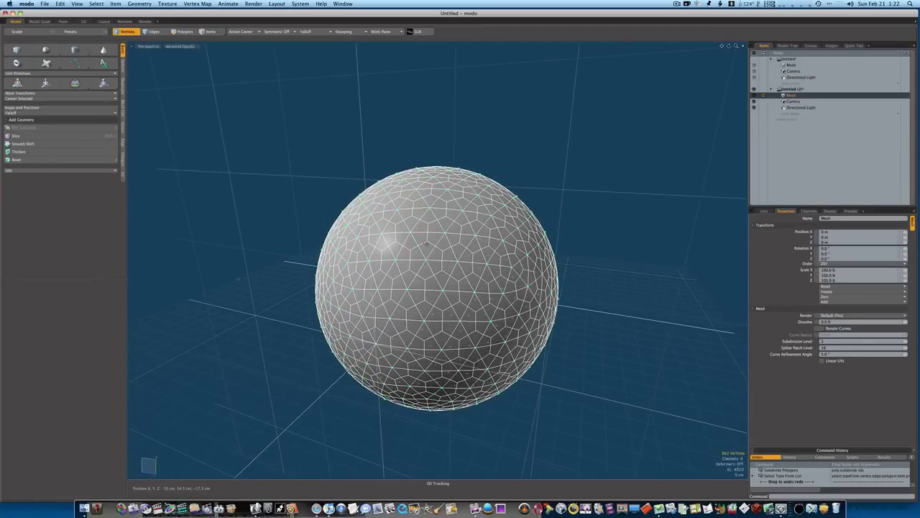
key("b")
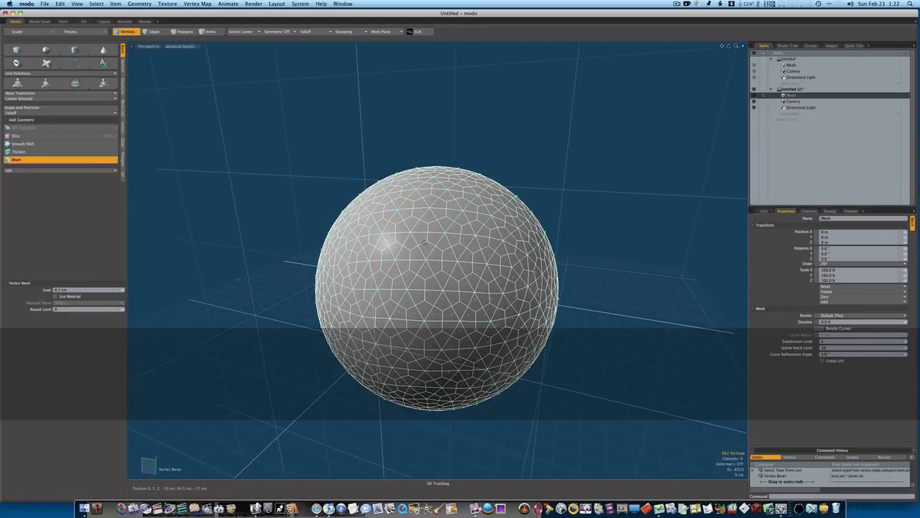
left_click(423, 244)
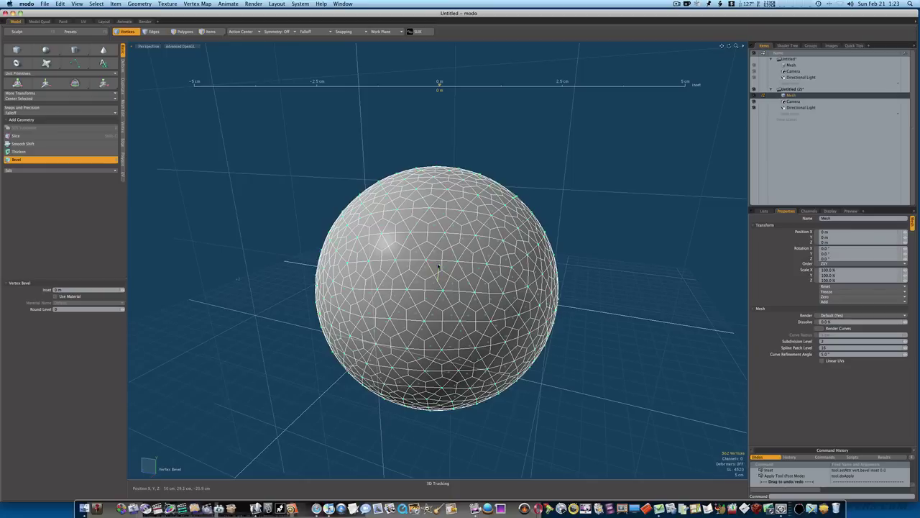
left_click_drag(439, 266, 518, 269)
left_click_drag(441, 292, 565, 297)
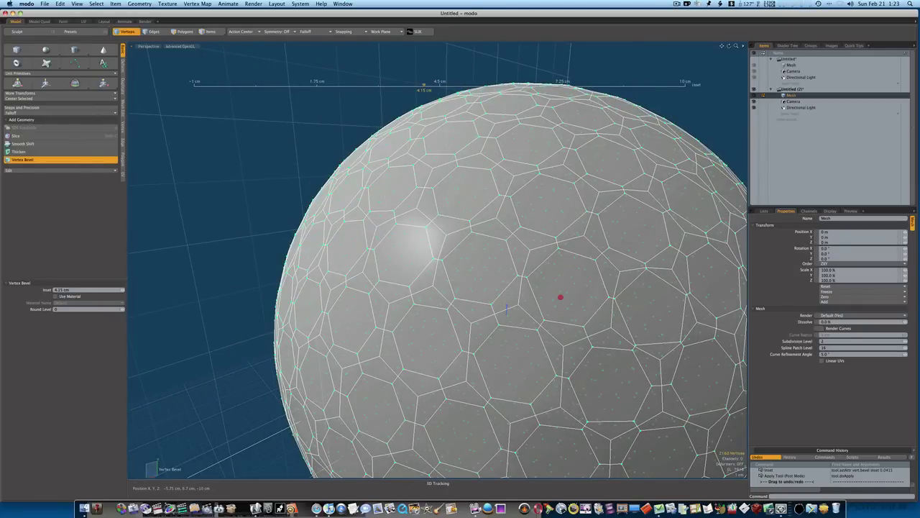
mouse_move(559, 297)
left_mouse_down()
mouse_move(541, 292)
mouse_move(569, 292)
mouse_move(390, 247)
mouse_move(490, 251)
left_mouse_up()
key("space")
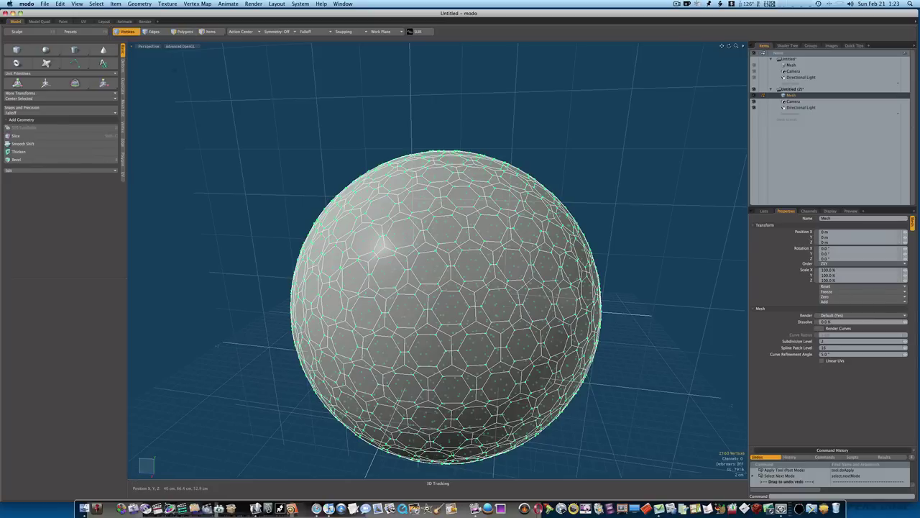
Convert the beveled vertex selection into a polygon selection covering the sphere's rounded cells
key("alt")
key("alt")
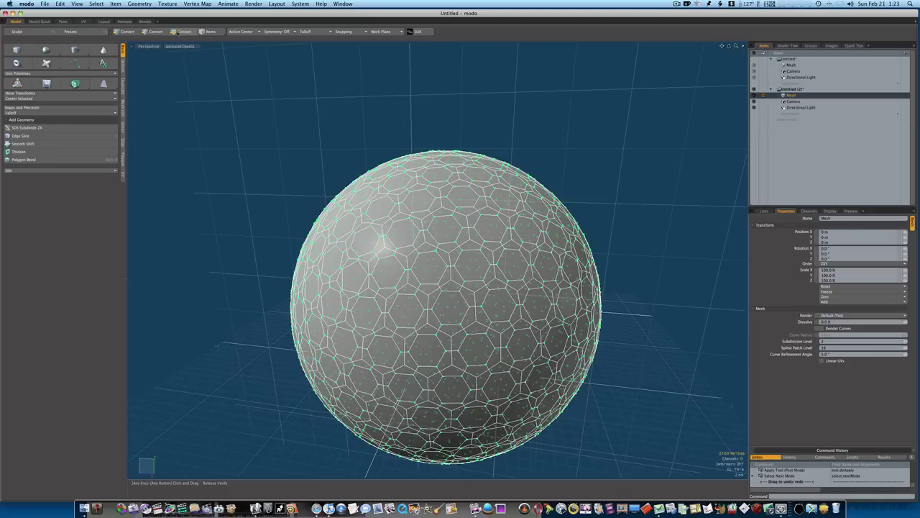
left_click(178, 32, "alt")
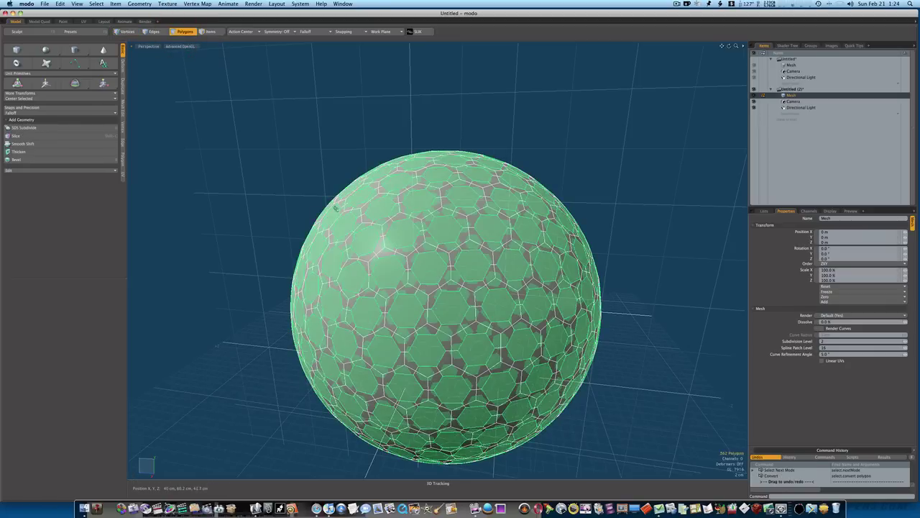
mouse_move(376, 310)
left_mouse_down("alt")
mouse_move(349, 294)
mouse_move(437, 307)
mouse_move(458, 300)
mouse_move(423, 304)
mouse_move(444, 296)
left_mouse_up("alt")
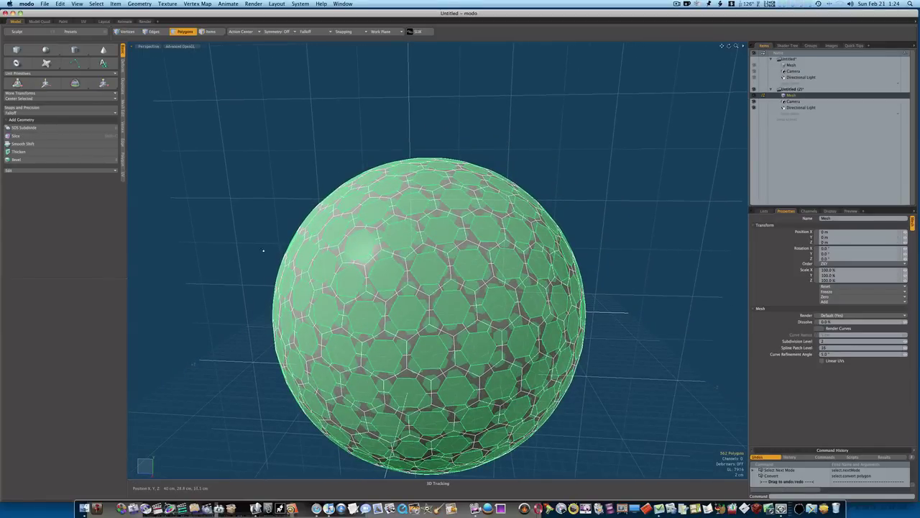
Bevel the selected cells slightly inward with a negative shift, and clear the polygon selection
key("b")
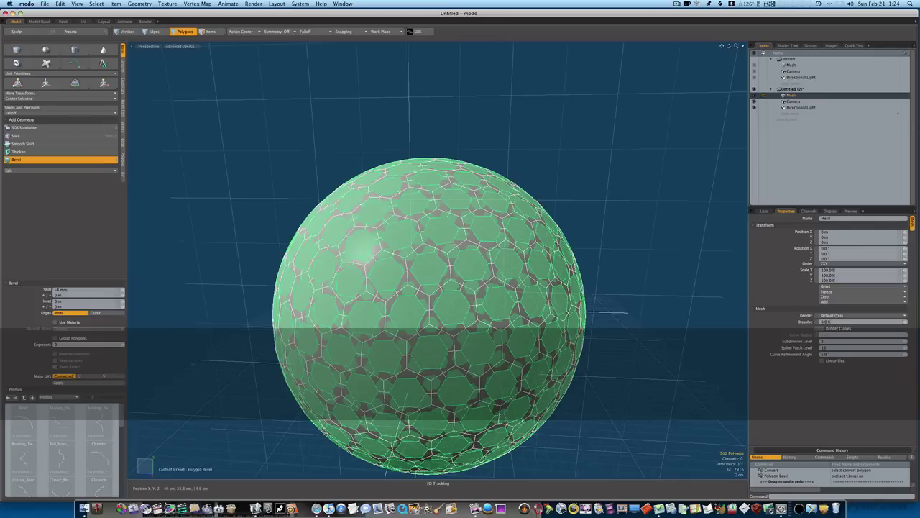
left_click(245, 247)
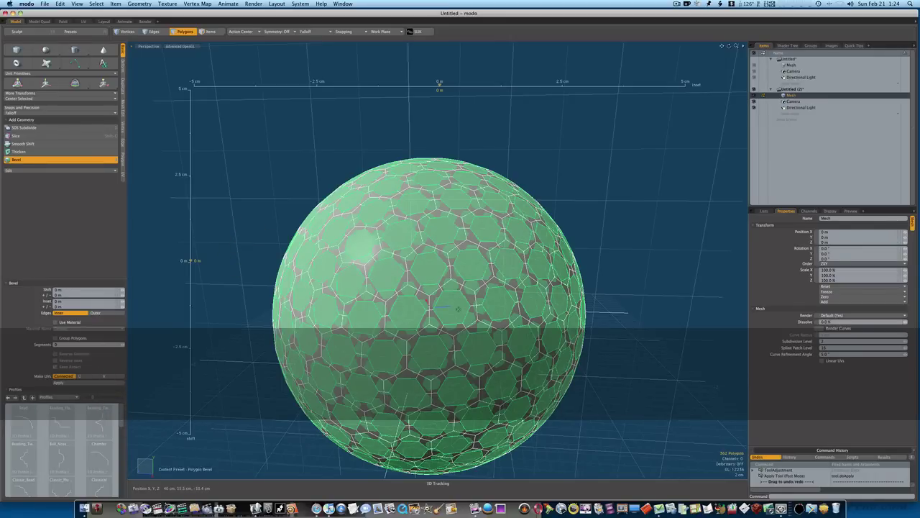
mouse_move(190, 260)
left_mouse_down()
mouse_move(190, 248)
mouse_move(190, 267)
left_mouse_up()
left_click_drag(450, 306, 449, 320)
key("space")
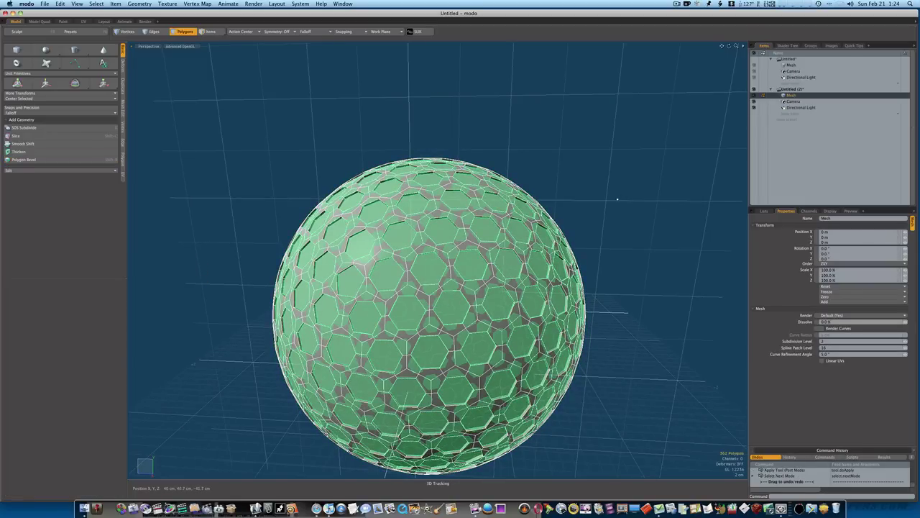
left_click(615, 198)
key("alt")
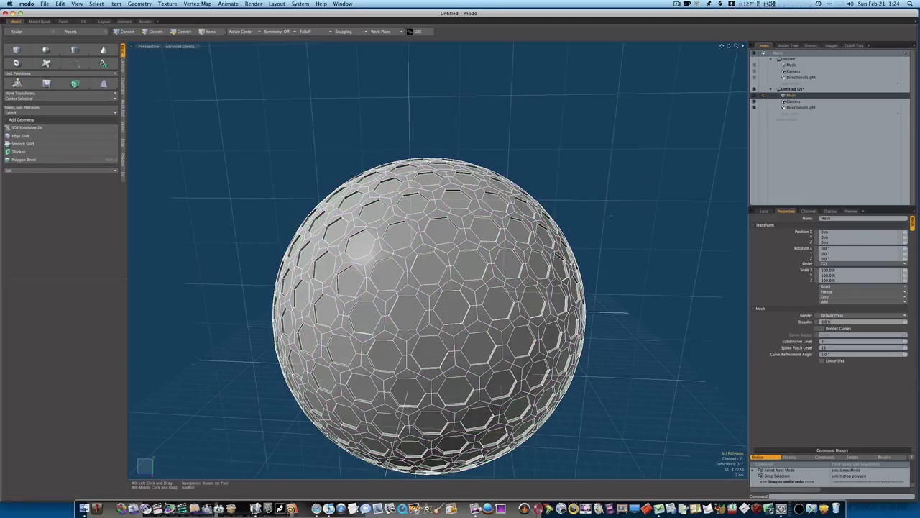
Convert the beveled sphere's polygons to subdivision surfaces and turn off the wireframe display in the viewport
mouse_move(611, 215)
left_mouse_down("alt")
mouse_move(628, 222)
mouse_move(615, 220)
left_mouse_up("alt")
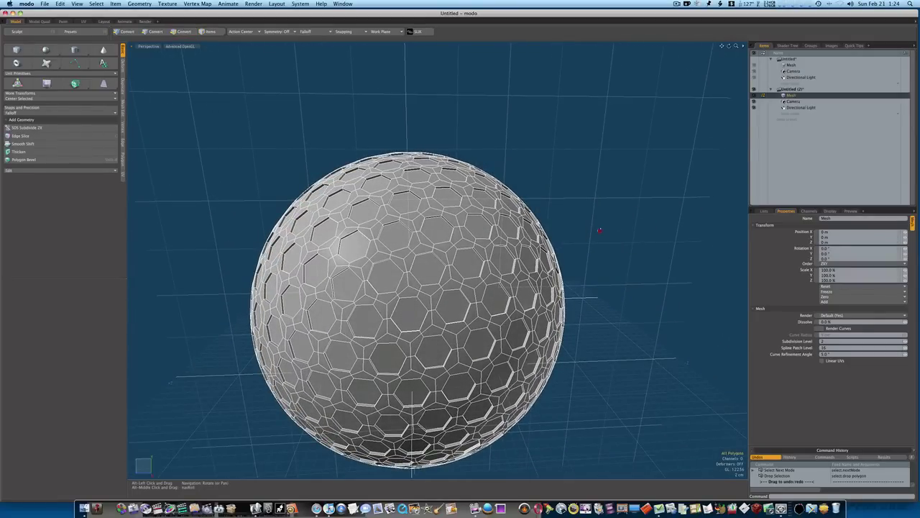
left_click_drag(600, 230, 598, 231, "alt")
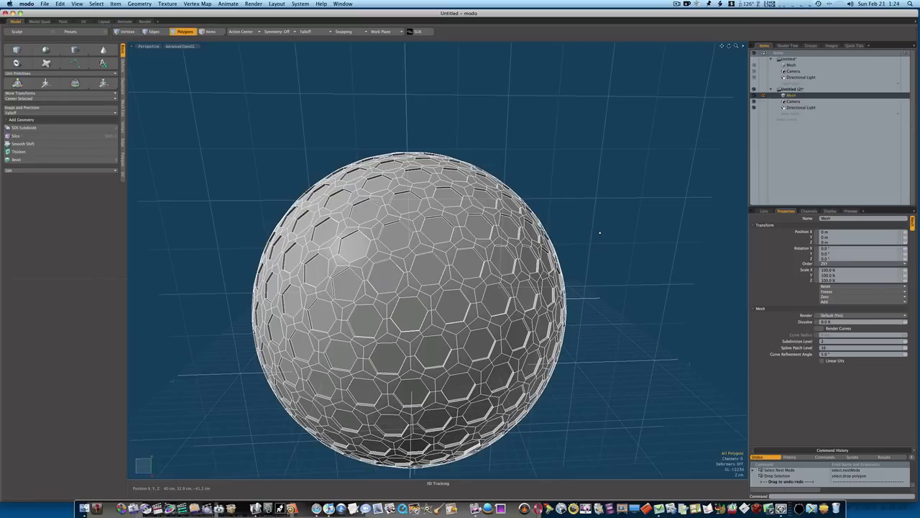
key("Tab")
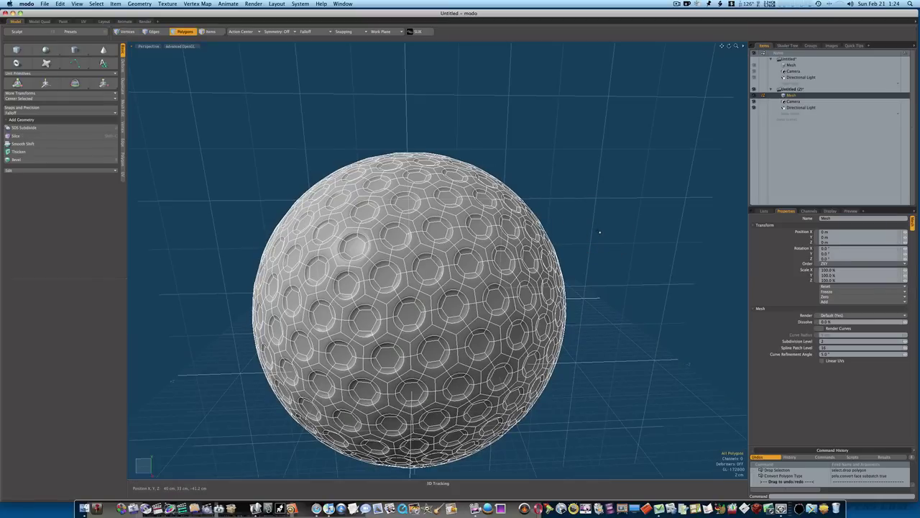
key("ctrl+1")
left_click(620, 233)
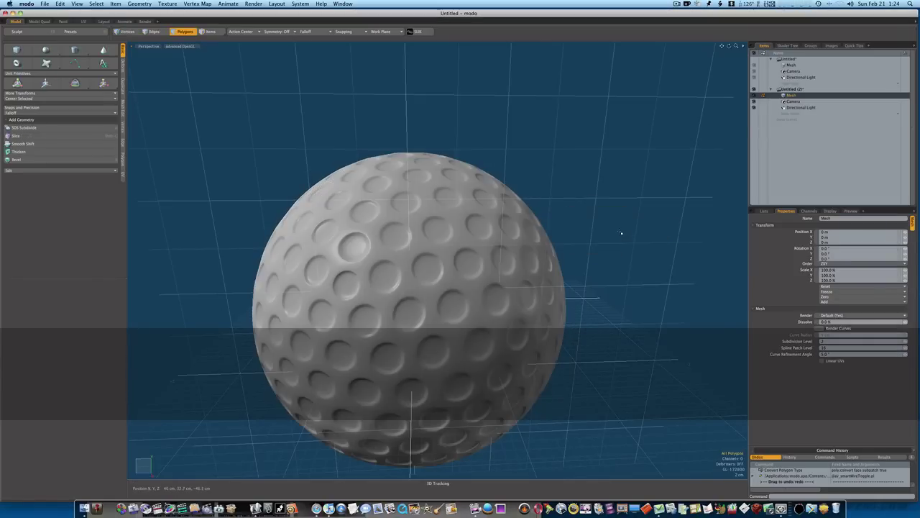
Examine the smoothed ball from several angles and distances to check the shape and distribution of its dimples
left_click_drag(621, 232, 571, 252, "alt")
scroll(571, 252, "down", 10)
left_click_drag(417, 249, 417, 250, "alt")
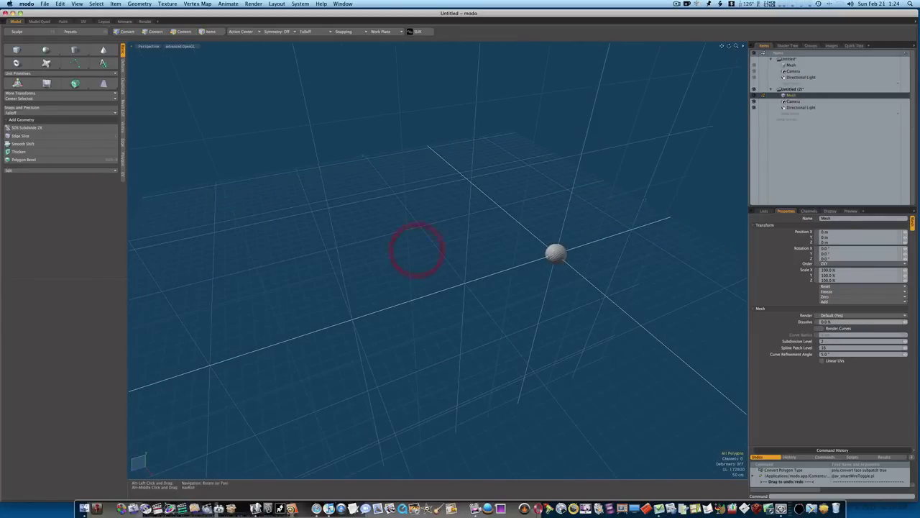
mouse_move(550, 258)
left_mouse_down("ctrl+alt")
mouse_move(641, 257)
mouse_move(536, 251)
left_mouse_up("ctrl+alt")
left_click_drag(453, 236, 590, 215, "ctrl+alt")
left_click_drag(532, 261, 488, 261, "ctrl+alt")
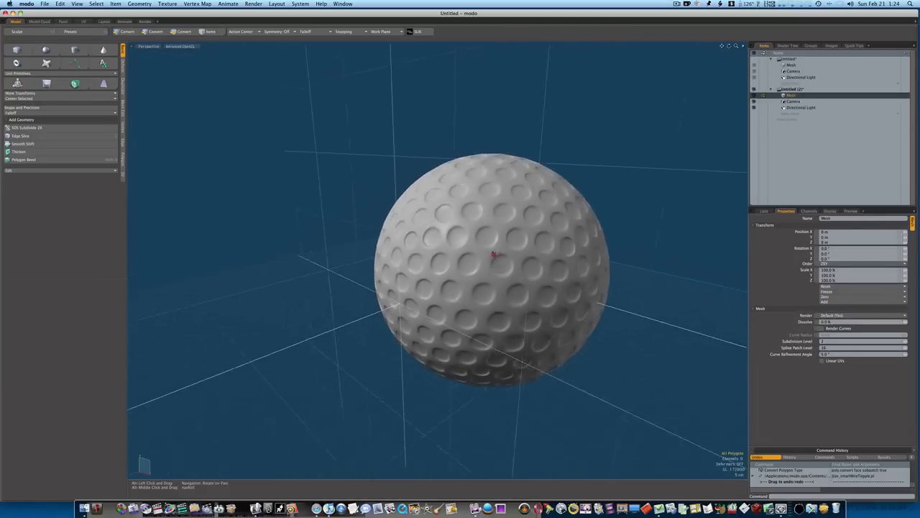
mouse_move(536, 252)
left_mouse_down("alt")
mouse_move(562, 252)
mouse_move(526, 251)
left_mouse_up("alt")
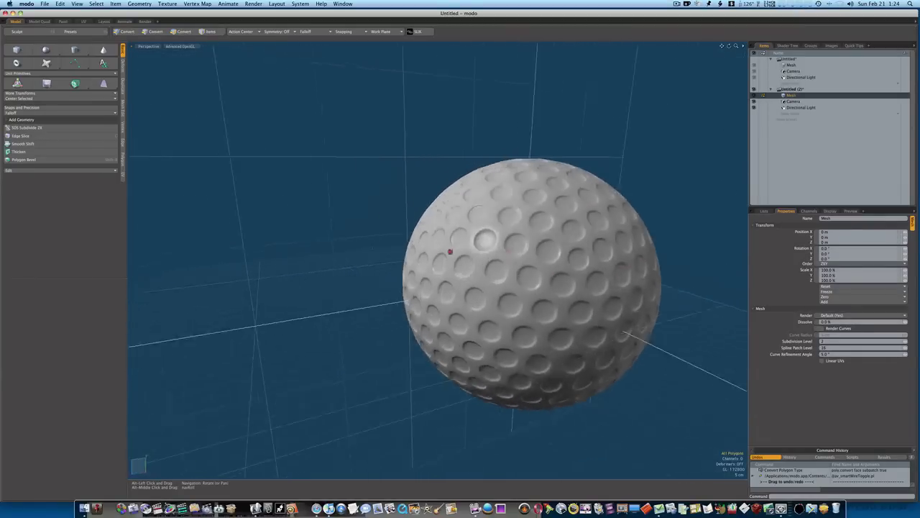
left_click_drag(450, 251, 492, 251, "alt")
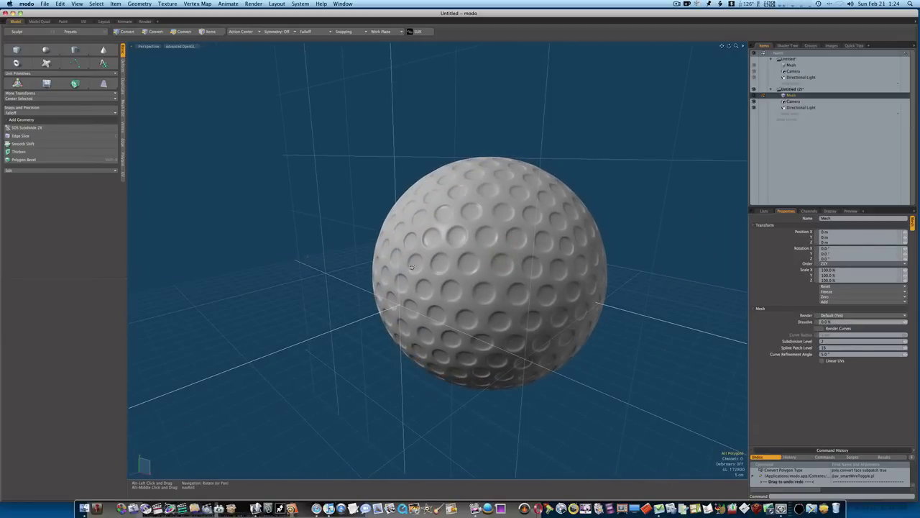
mouse_move(412, 266)
left_mouse_down("alt")
mouse_move(489, 284)
mouse_move(404, 278)
left_mouse_up("alt")
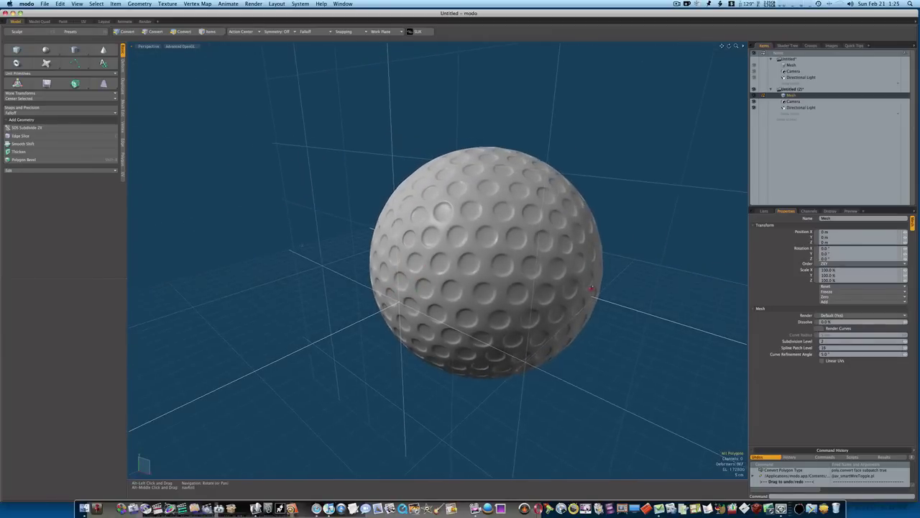
left_click_drag(591, 288, 542, 298, "alt")
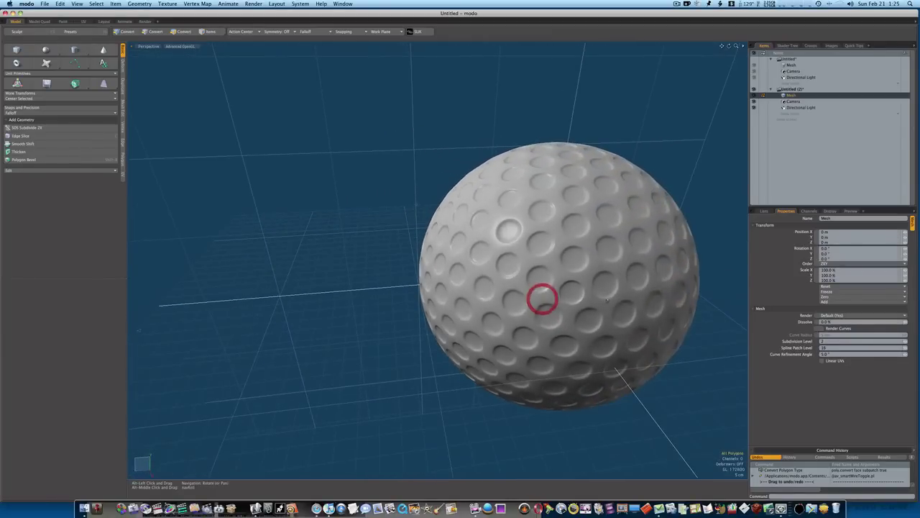
left_click_drag(654, 309, 639, 285, "alt")
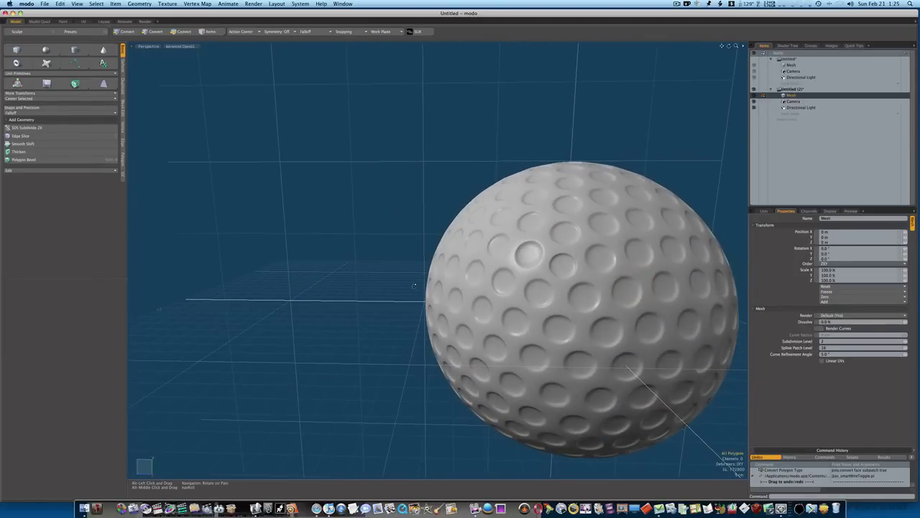
left_click_drag(414, 286, 436, 275, "alt")
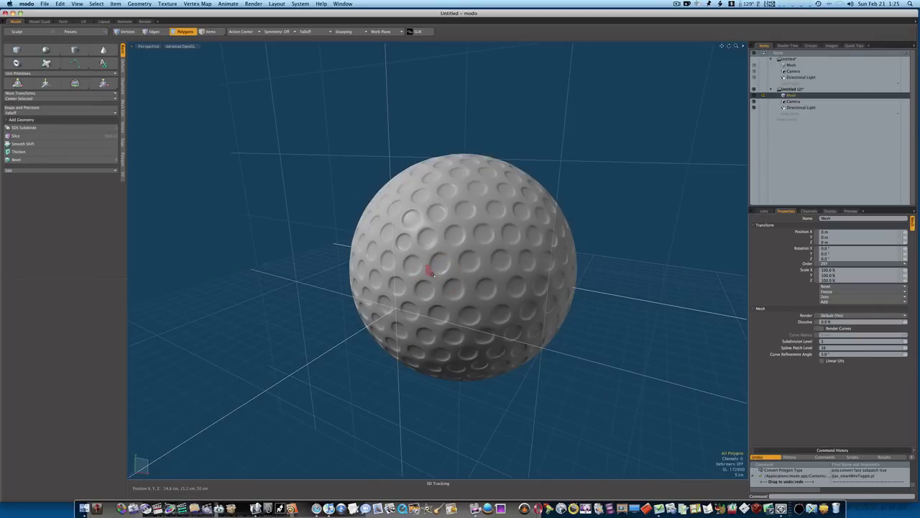